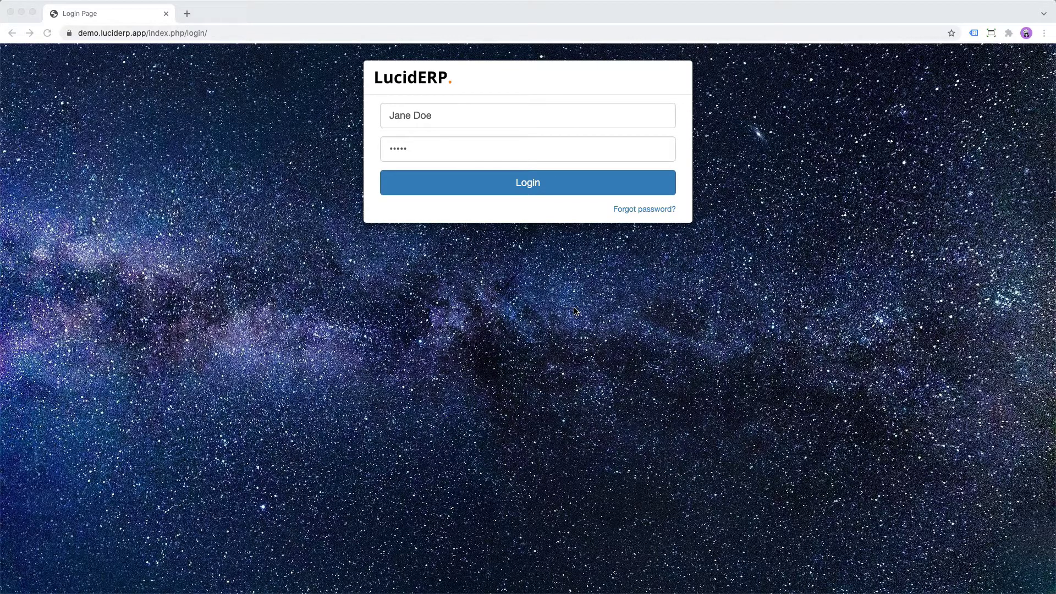
- Log in with the prefilled user credentials
click(516, 181)
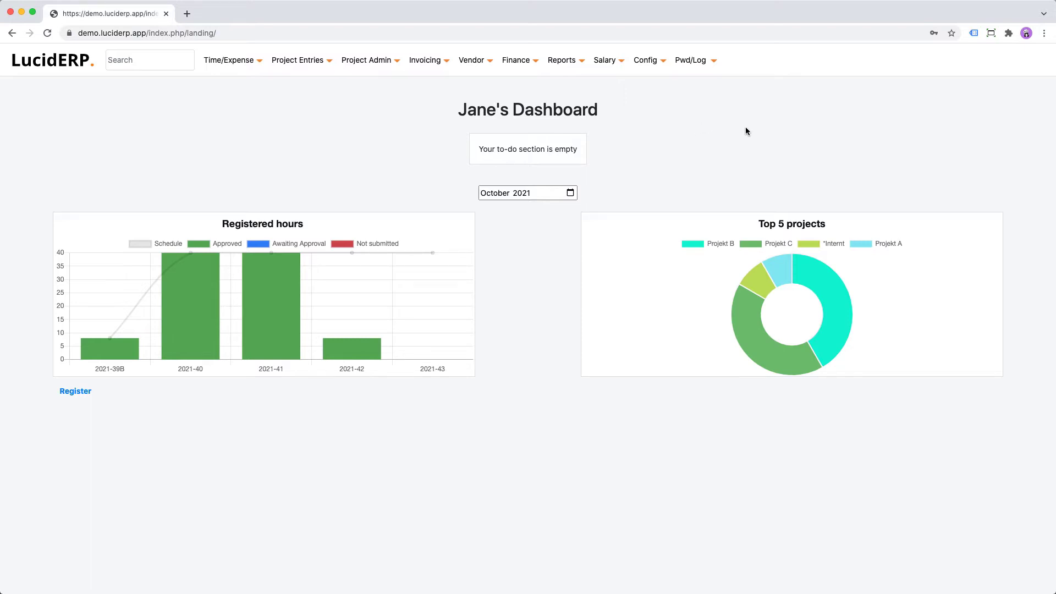
click(181, 58)
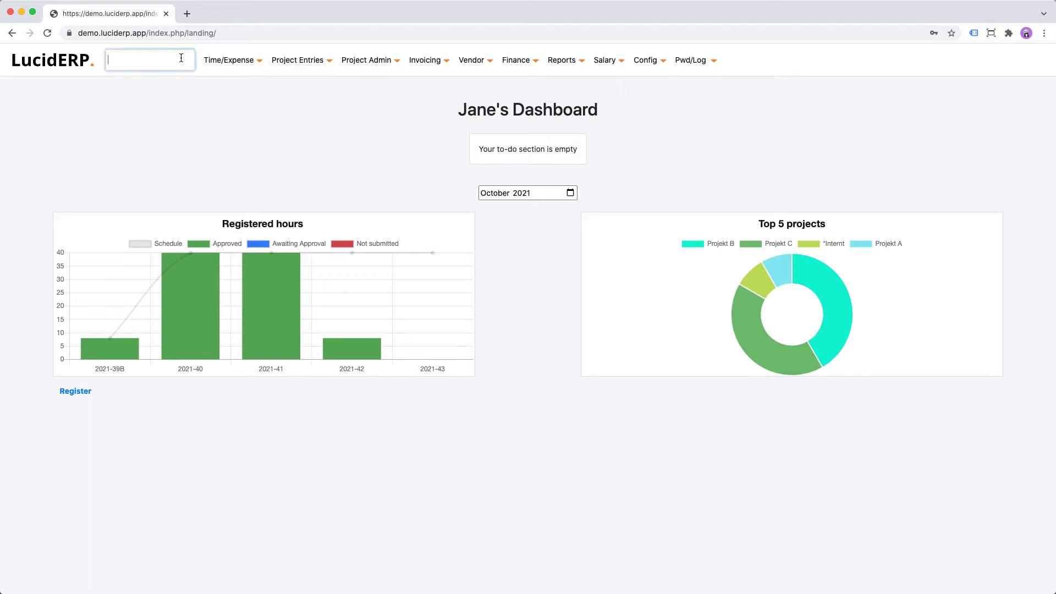
text(invoice)
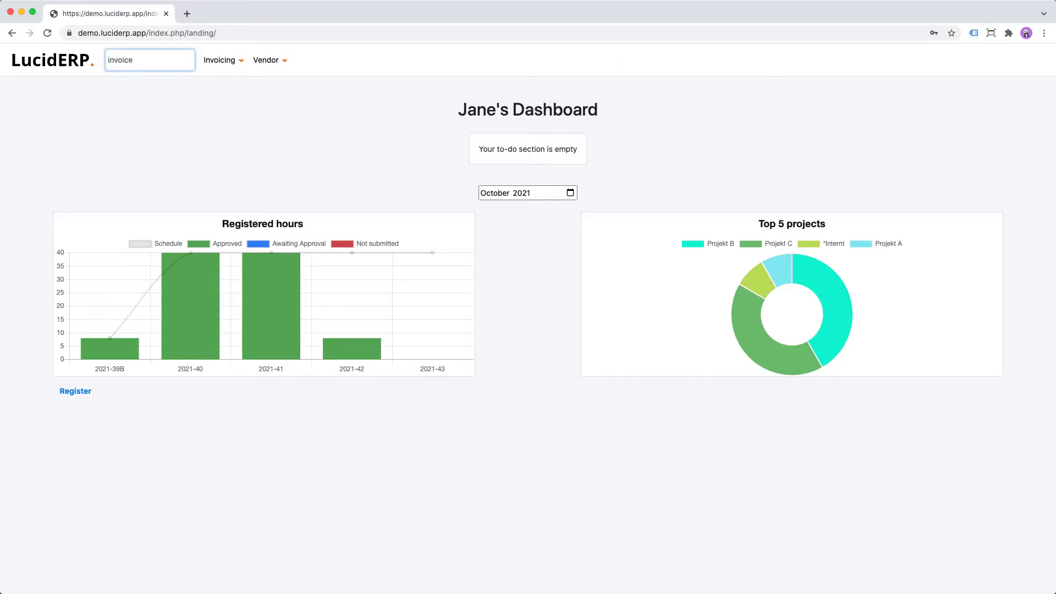
key(Tab)
key(Tab)
key(shift+Tab)
key(shift+Tab)
key(BackSpace)
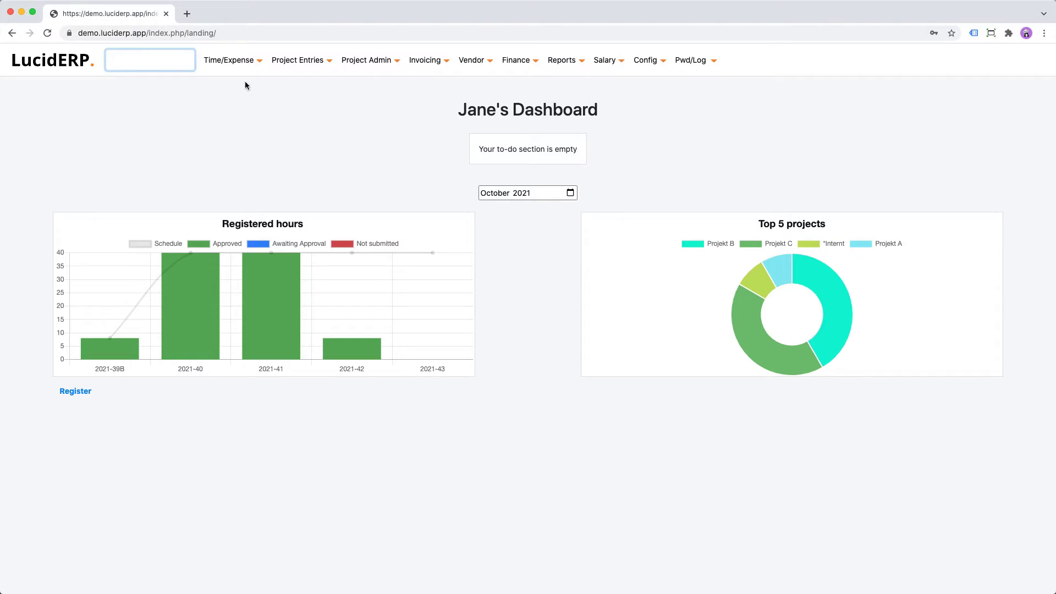
- Filter the main menu by 'time' and open the time sheet calendar
text(time)
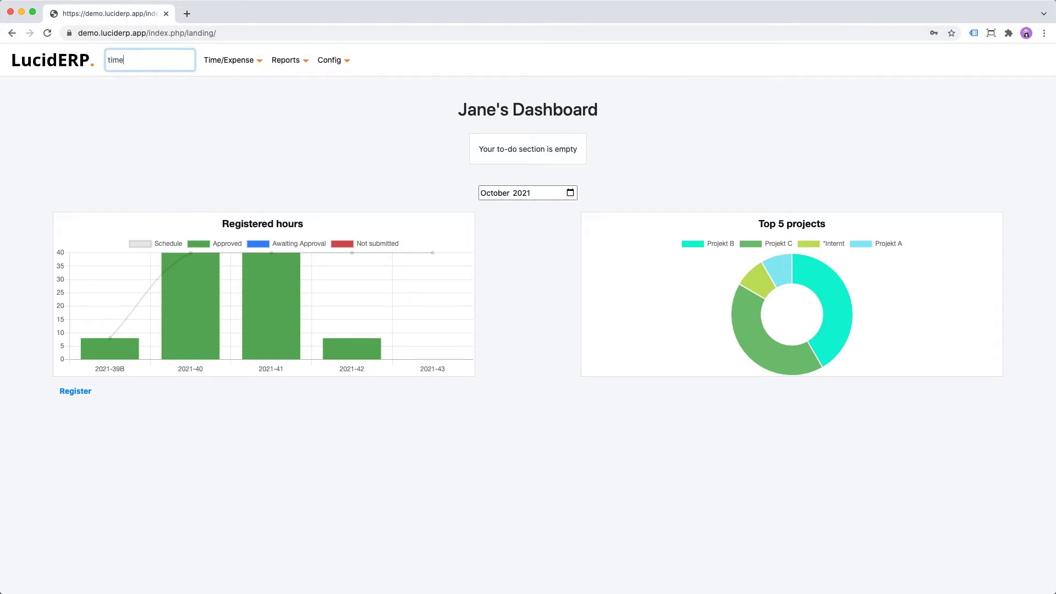
key(Tab)
key(Tab)
key(Return)
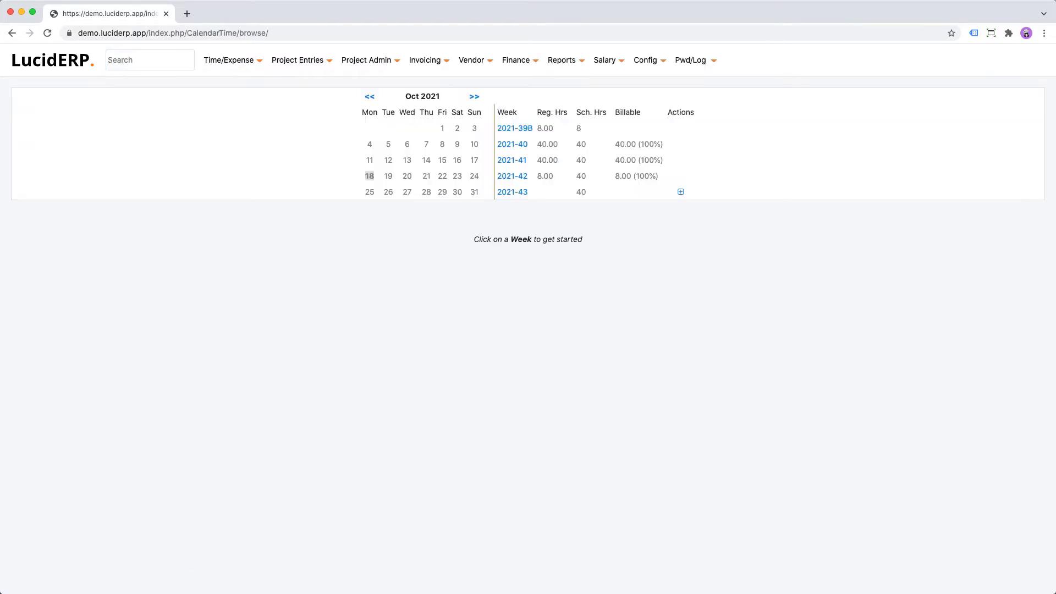
- Start a new time sheet row for week 2021-42 with project 3-Projekt A and item 101-Rapportskrivande
click(512, 177)
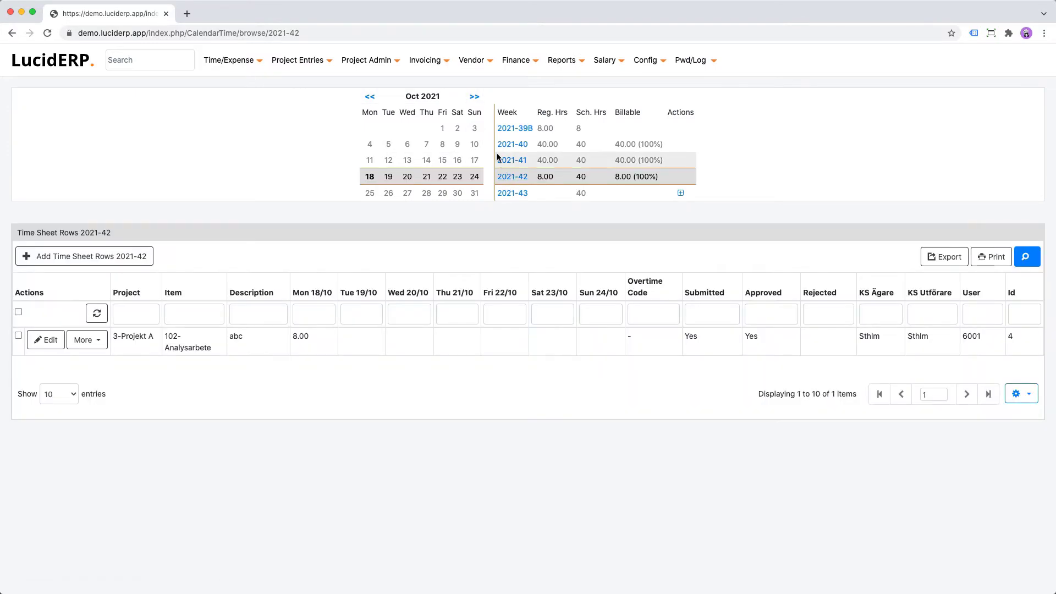
click(87, 259)
click(333, 258)
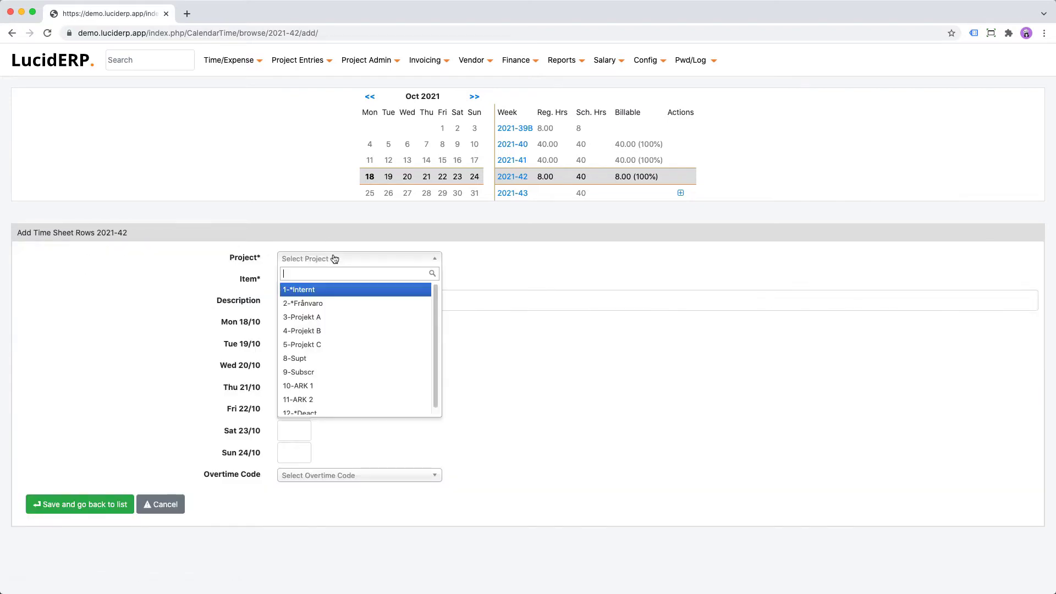
click(310, 318)
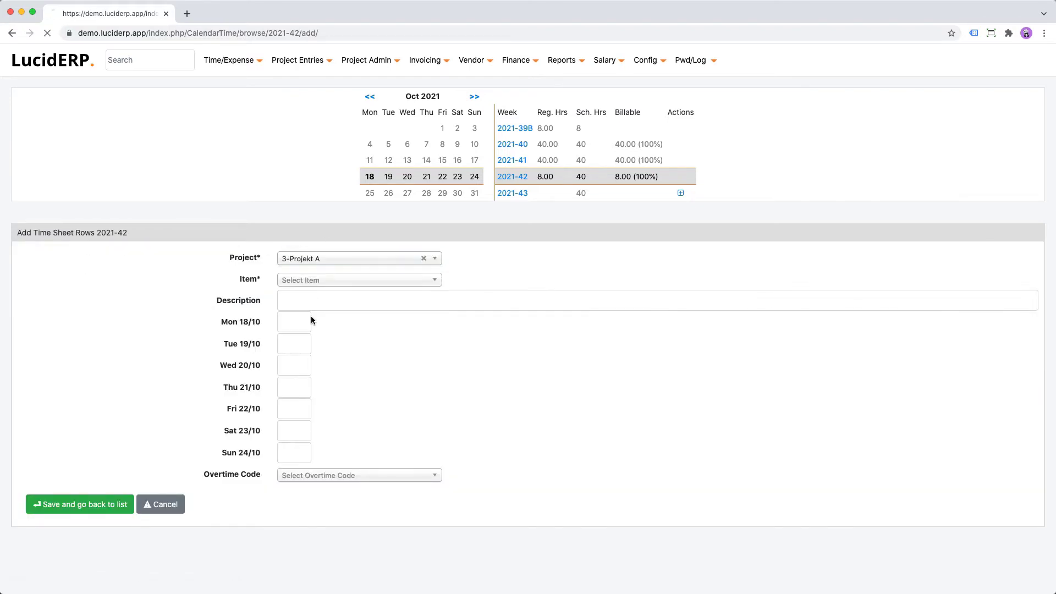
click(323, 281)
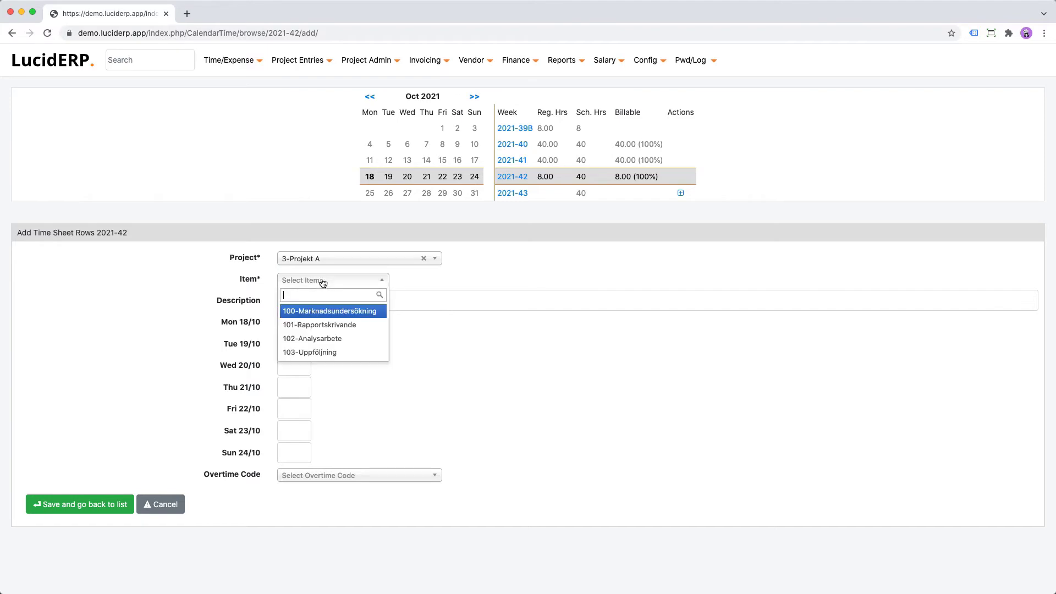
click(342, 325)
- Give the row description xyz and 8 hours on Tue 19/10, save it, and submit week 2021-42 for approval
click(340, 304)
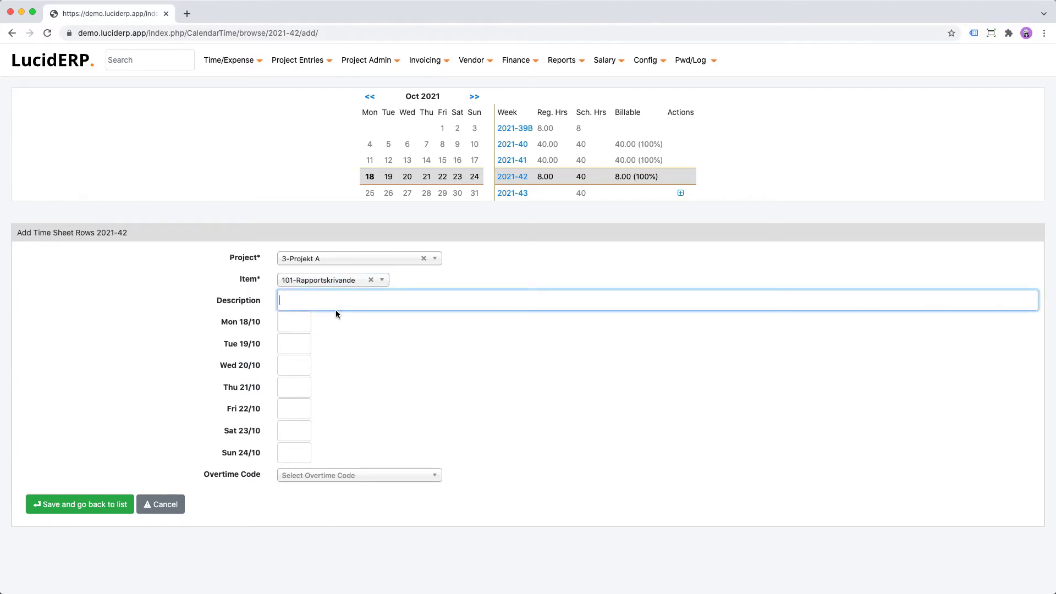
text(xyz)
key(Tab)
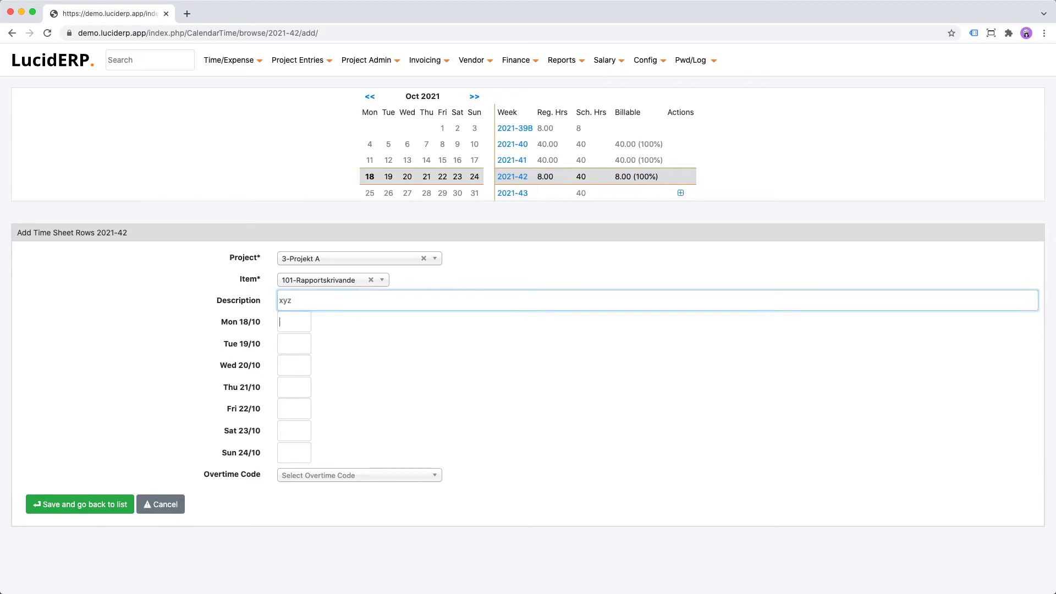
key(Tab)
text(8)
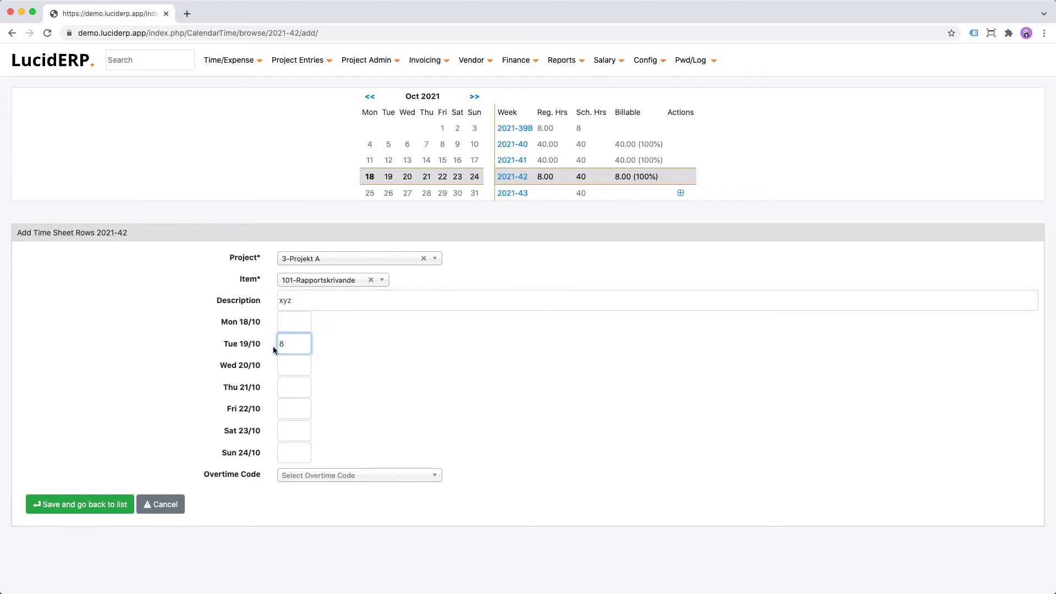
click(108, 507)
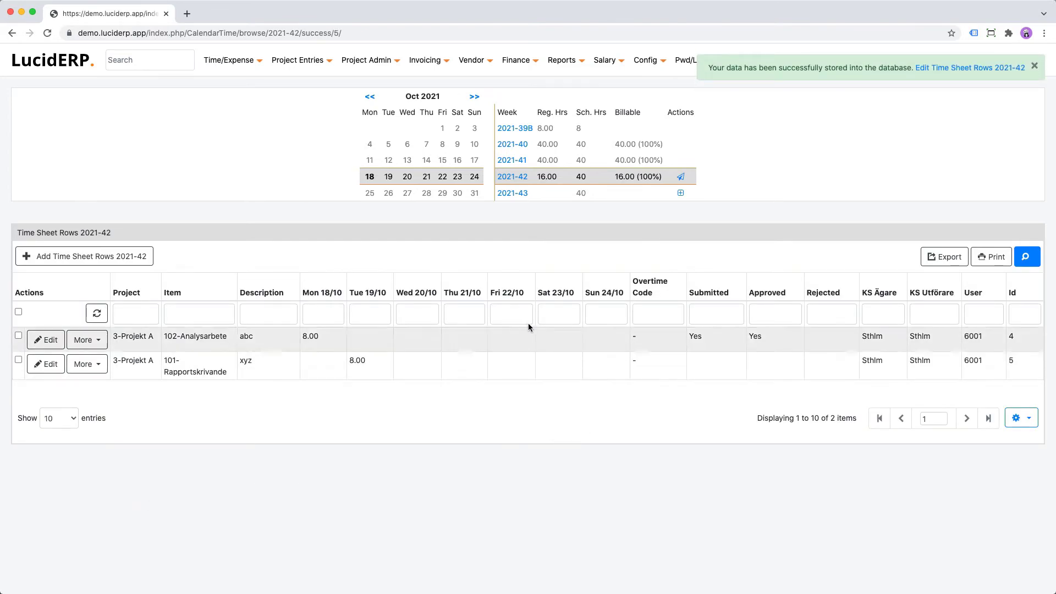
click(680, 176)
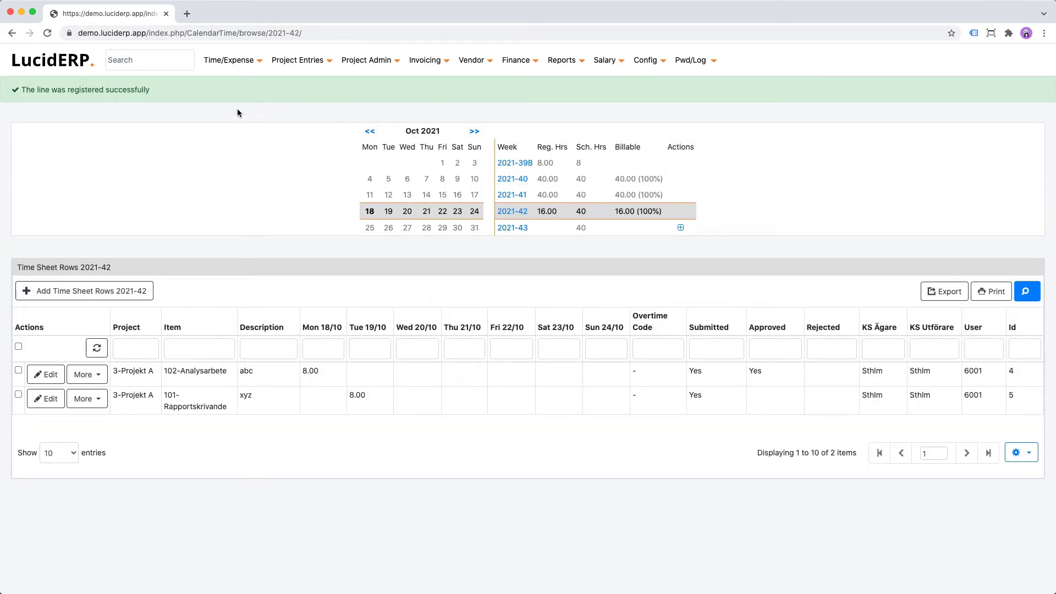
- Approve the pending project entry in the Approval Center from the dashboard
click(49, 62)
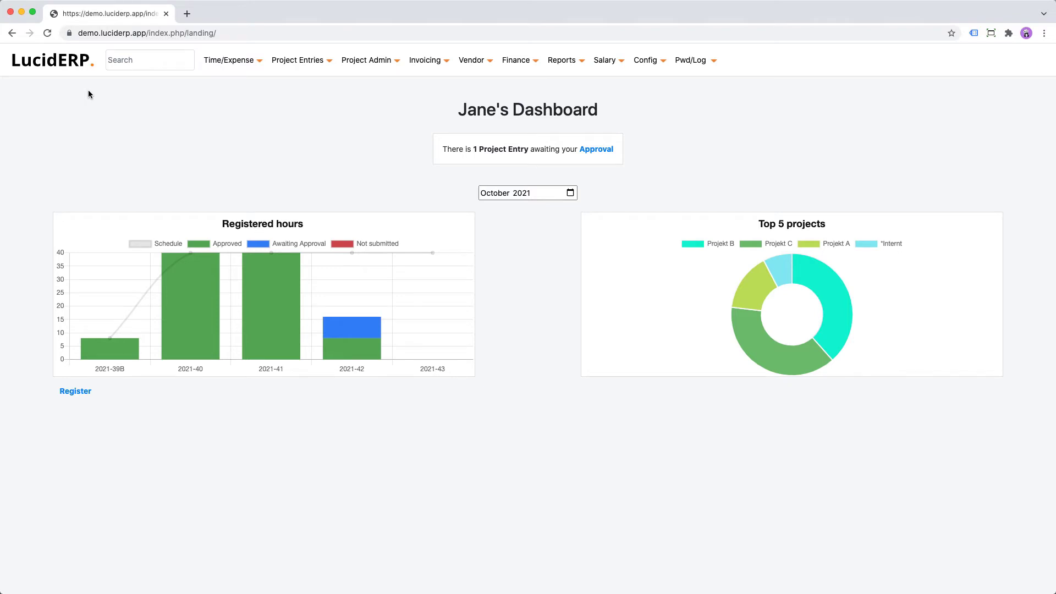
click(600, 150)
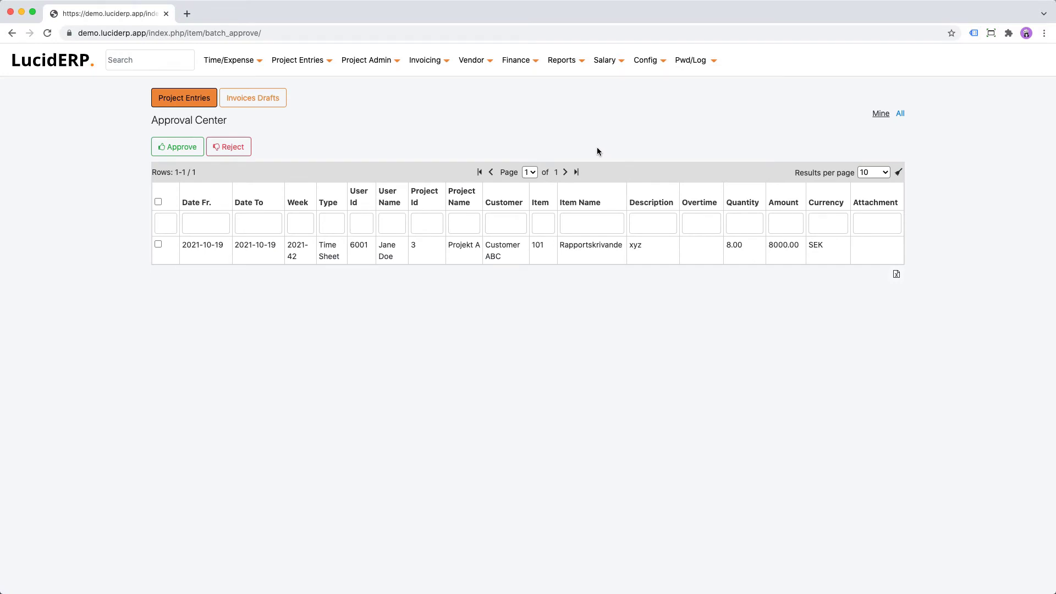
click(158, 201)
click(168, 154)
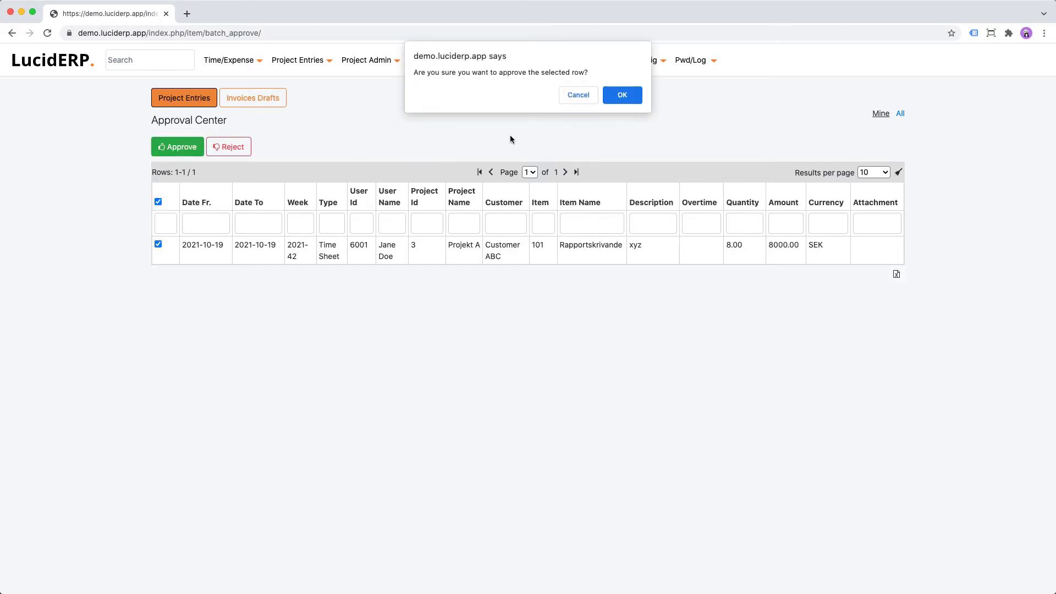
click(622, 95)
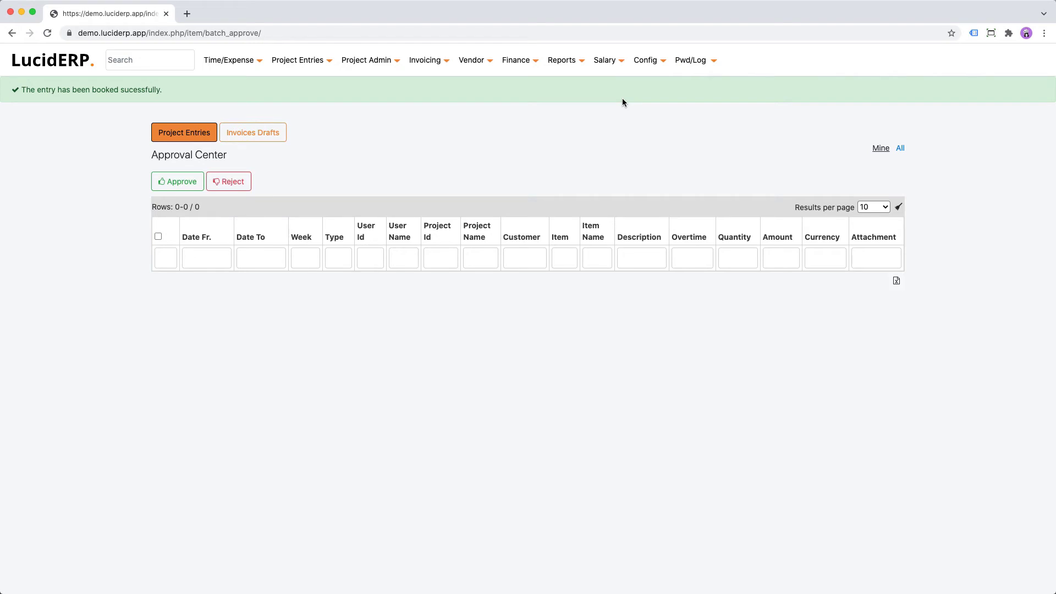
- Open Finance Entries and filter the list by voucher number 6
click(530, 70)
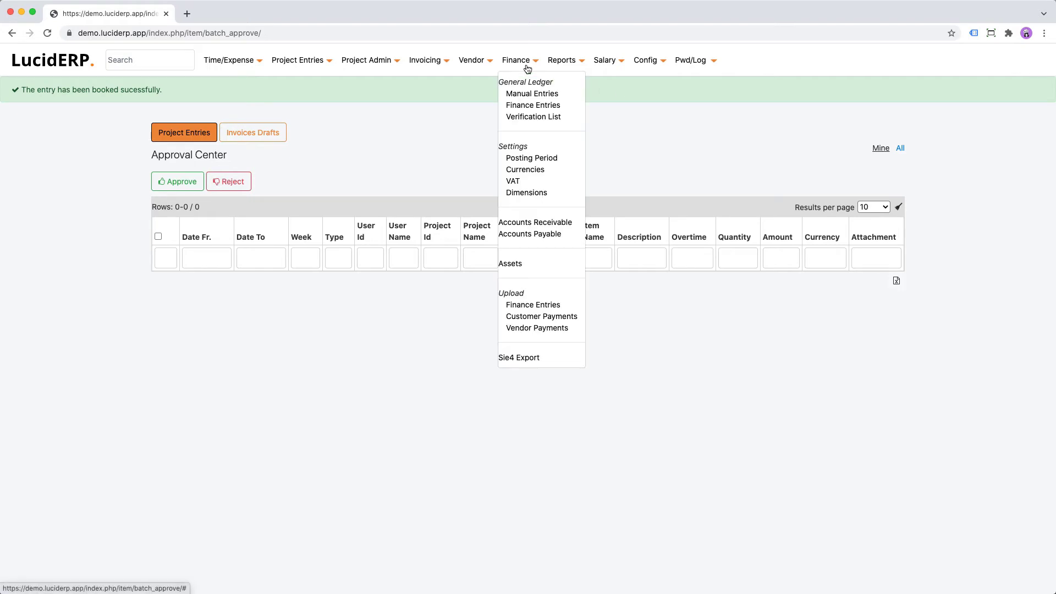
click(529, 103)
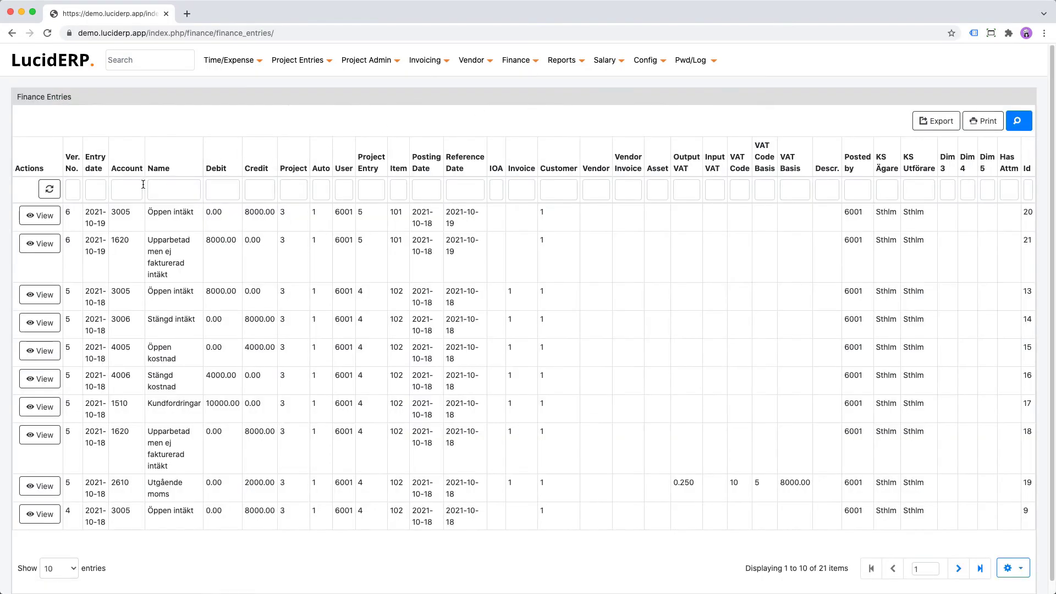
click(77, 194)
text(6)
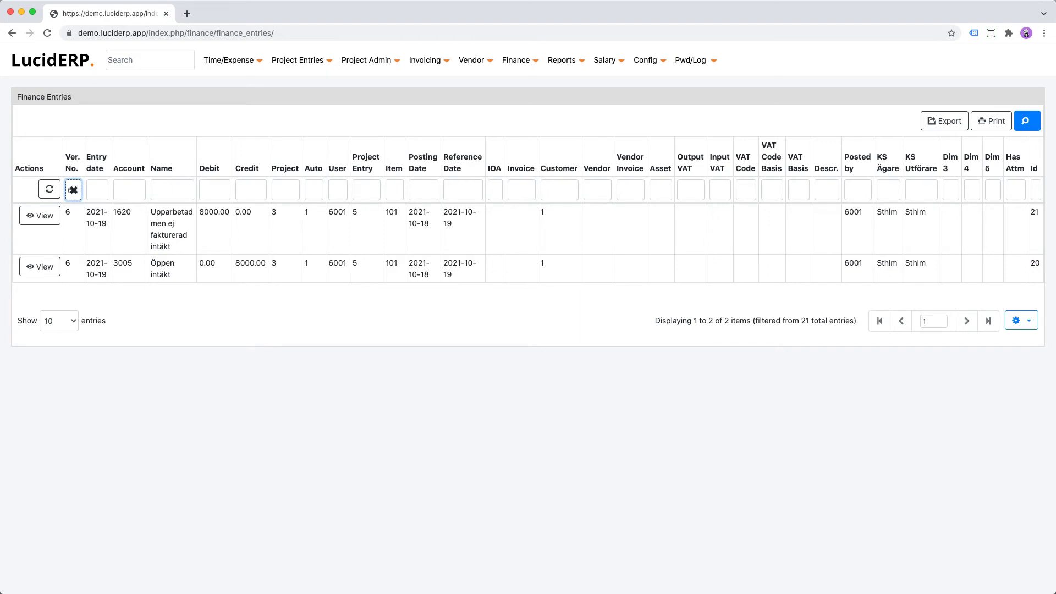
- Open Project Invoice creation by filtering the main menu for 'invoi'
click(142, 66)
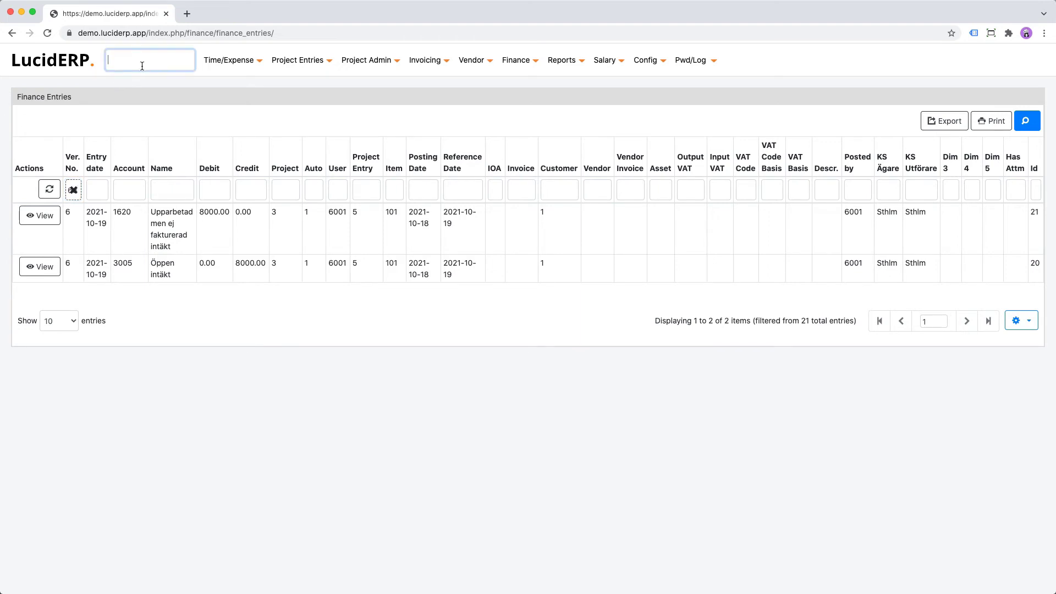
text(invoi)
key(Tab)
key(Down)
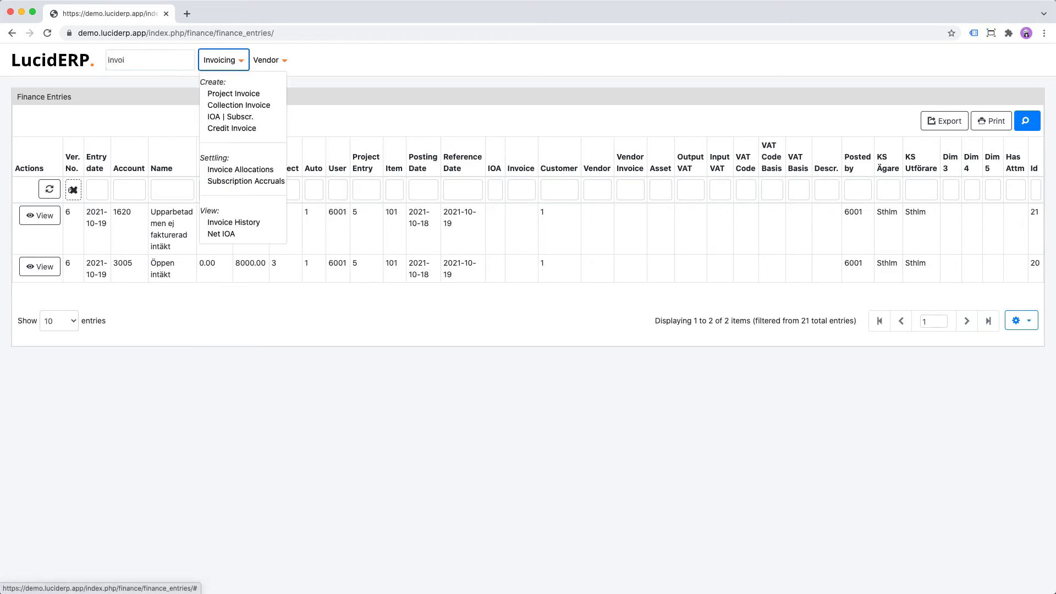
key(Down)
key(Return)
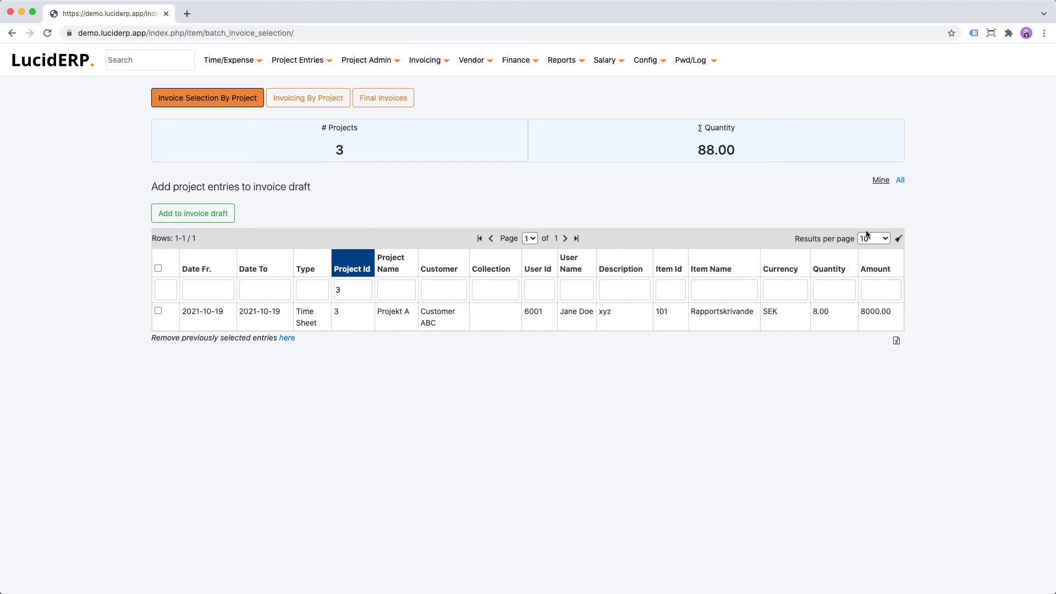
- Add the 2021-10-19 Projekt A time sheet entry to an invoice draft
click(897, 239)
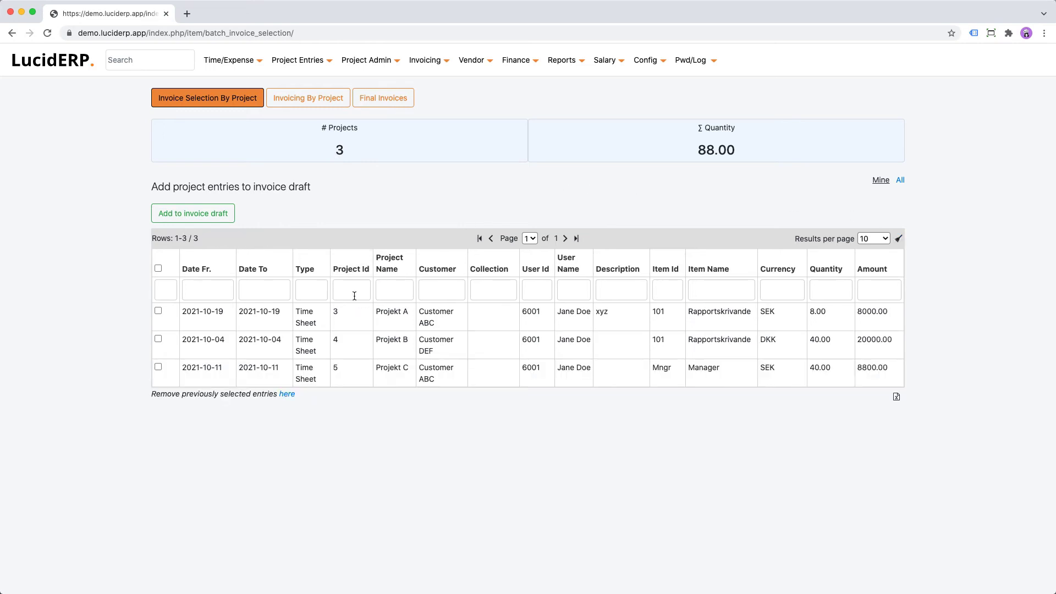
click(636, 292)
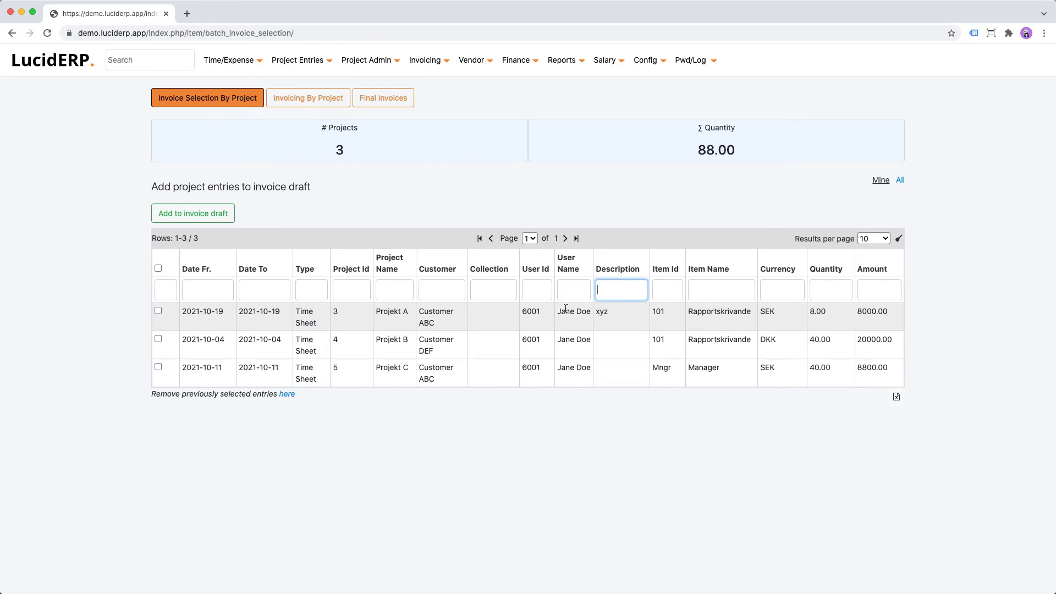
click(158, 312)
click(200, 213)
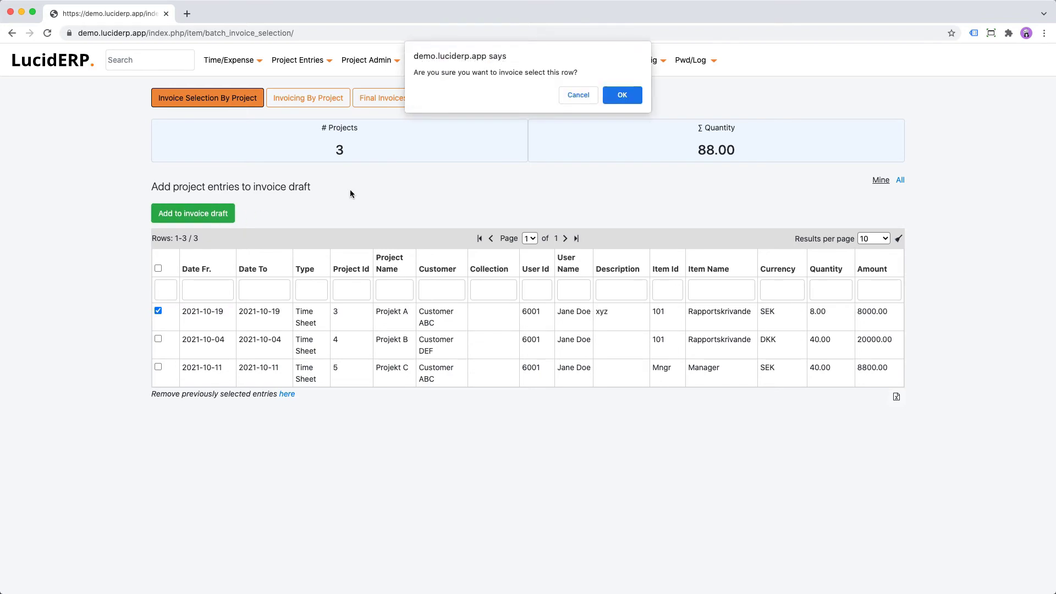
click(620, 96)
- Open the Projekt A invoice draft under Invoicing By Project and review it
click(312, 136)
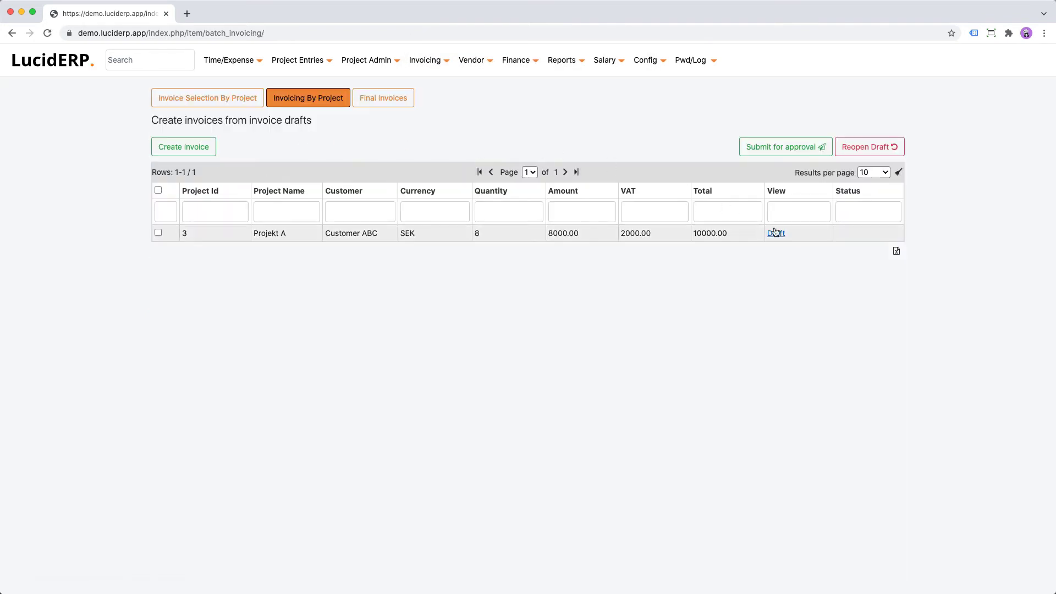
click(781, 233)
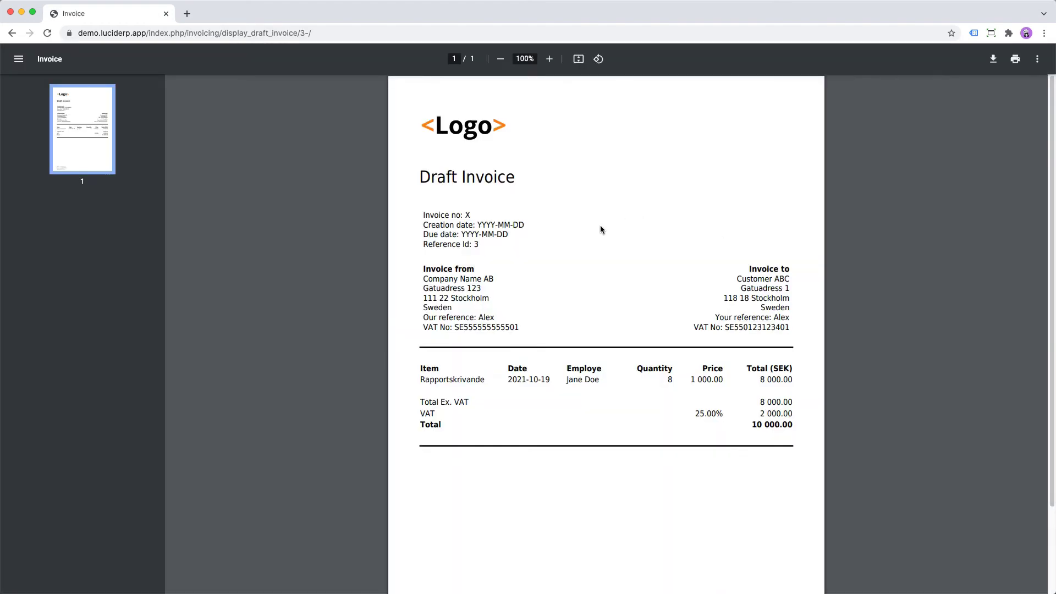
scroll(601, 230, down, 3)
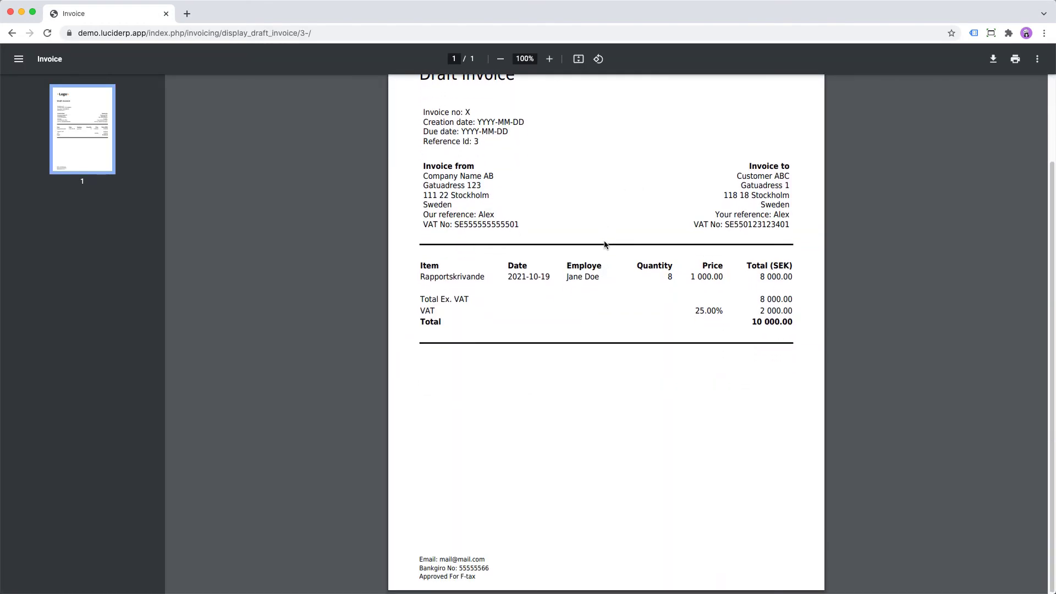
scroll(603, 244, up, 3)
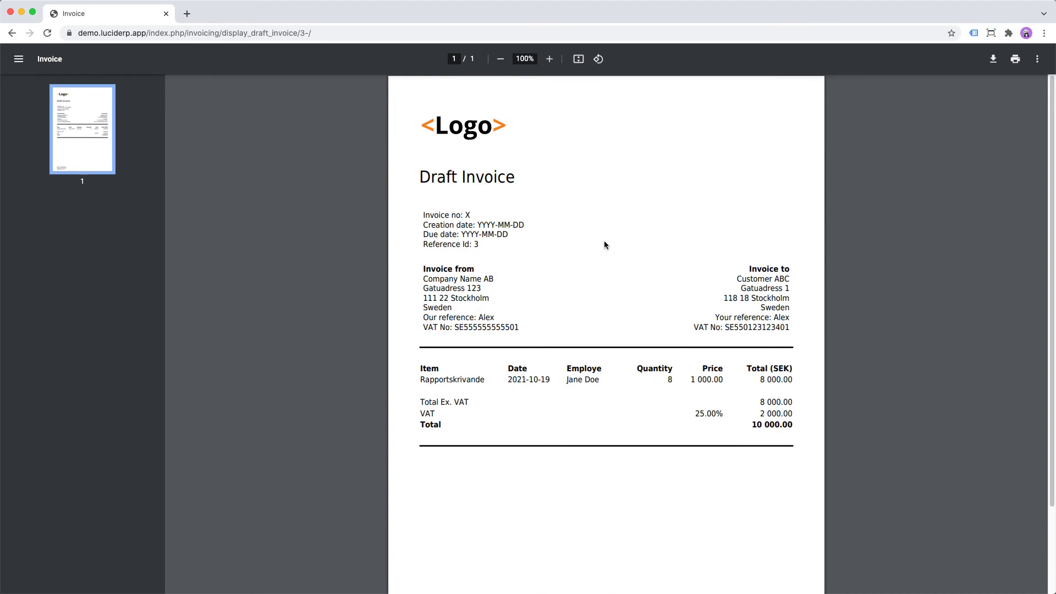
scroll(604, 244, down, 3)
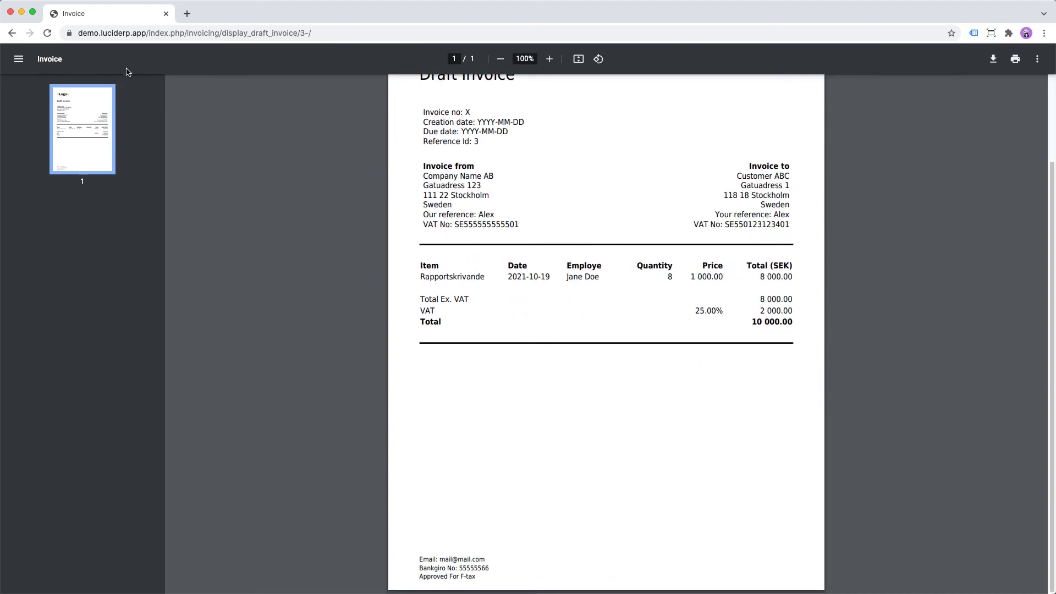
- Create the invoice from the Projekt A draft in Invoicing By Project and confirm
click(11, 34)
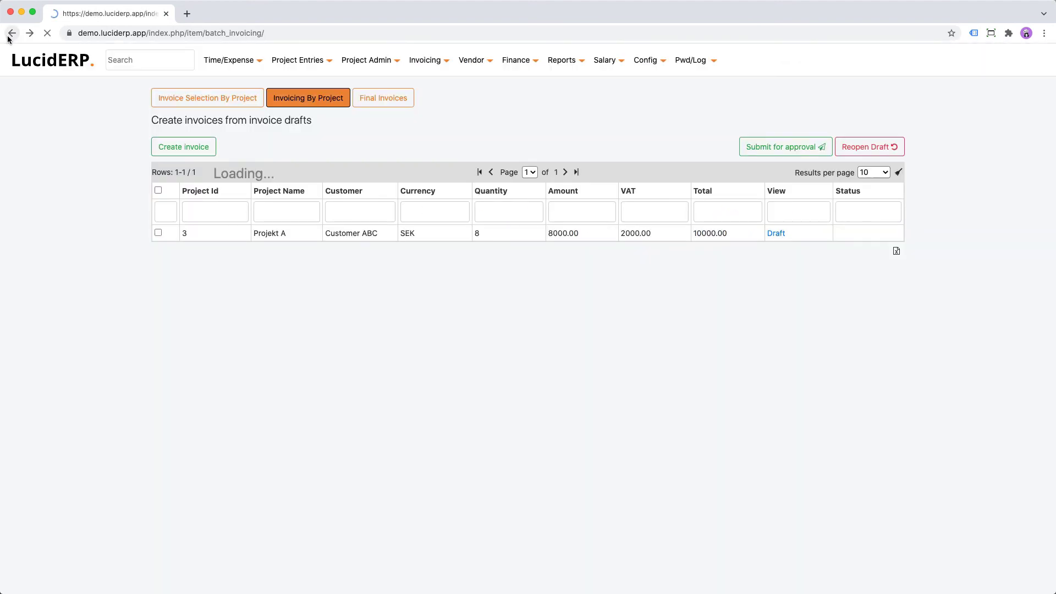
click(158, 190)
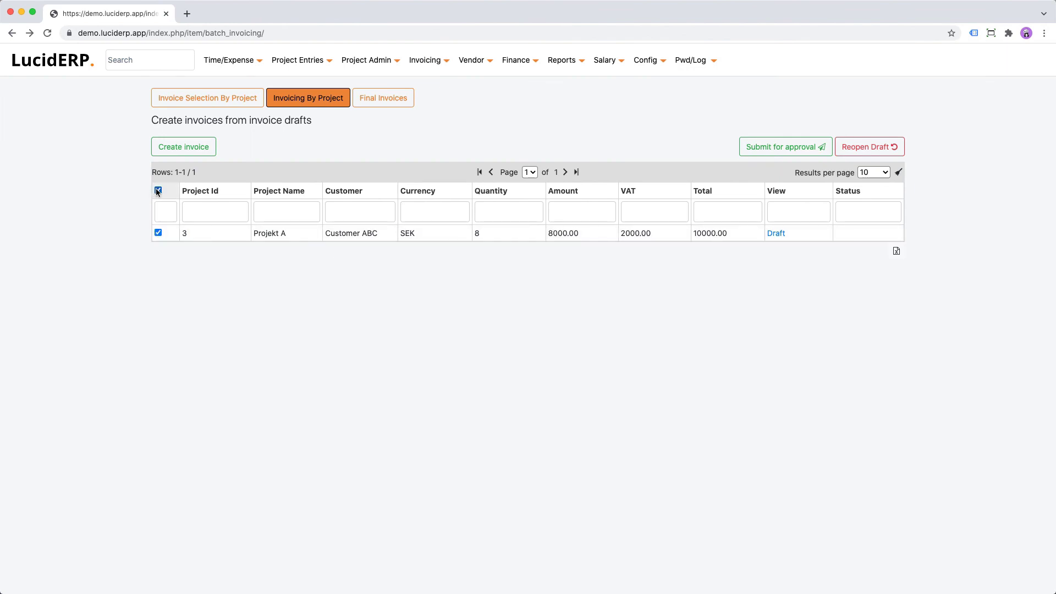
click(178, 150)
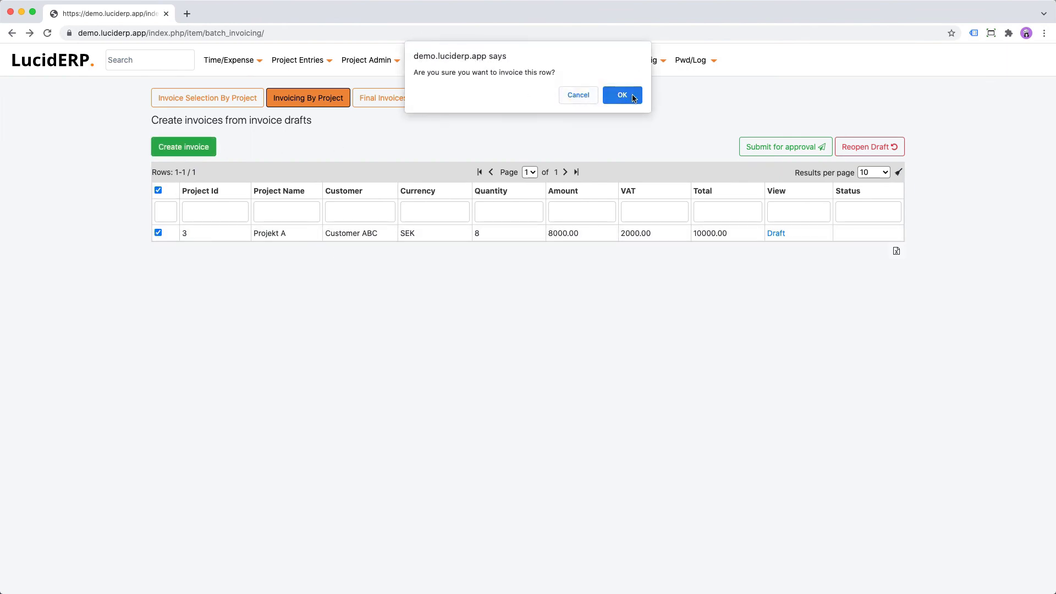
click(622, 95)
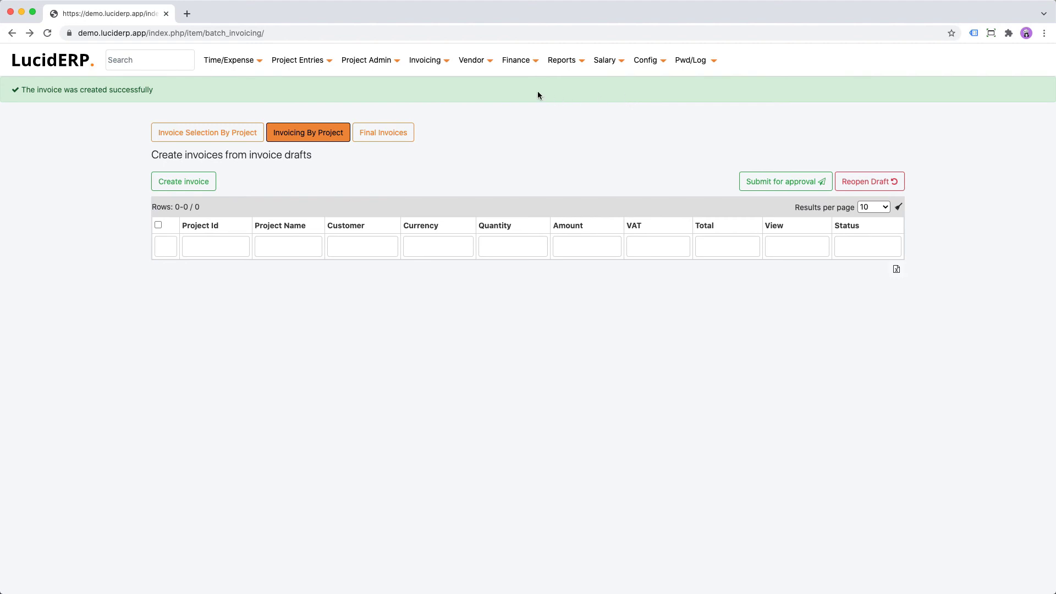
- Review the Finance Entries list with the voucher filter cleared and return to the dashboard
click(510, 63)
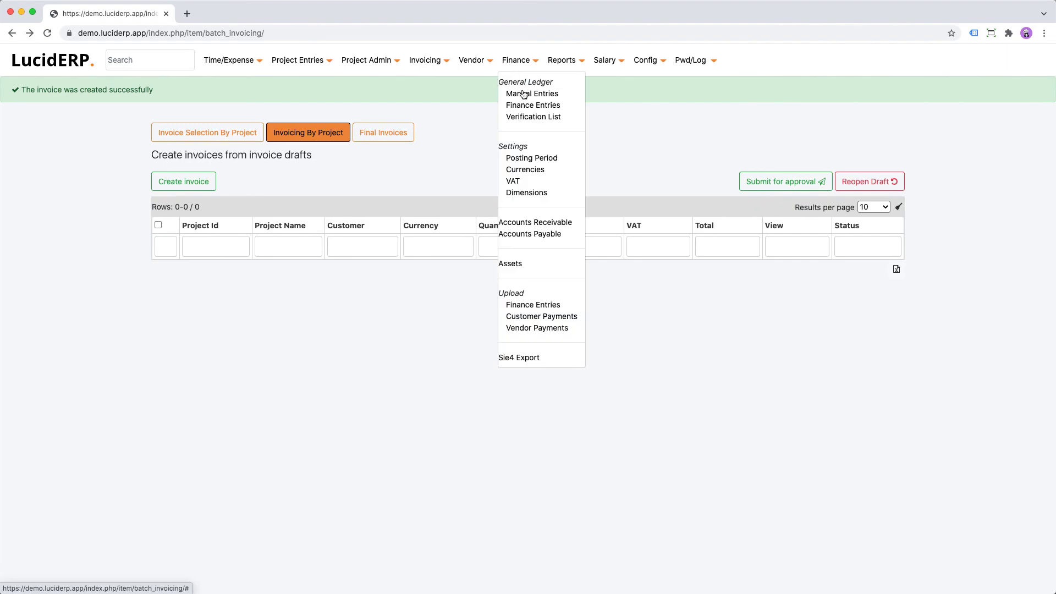
click(514, 106)
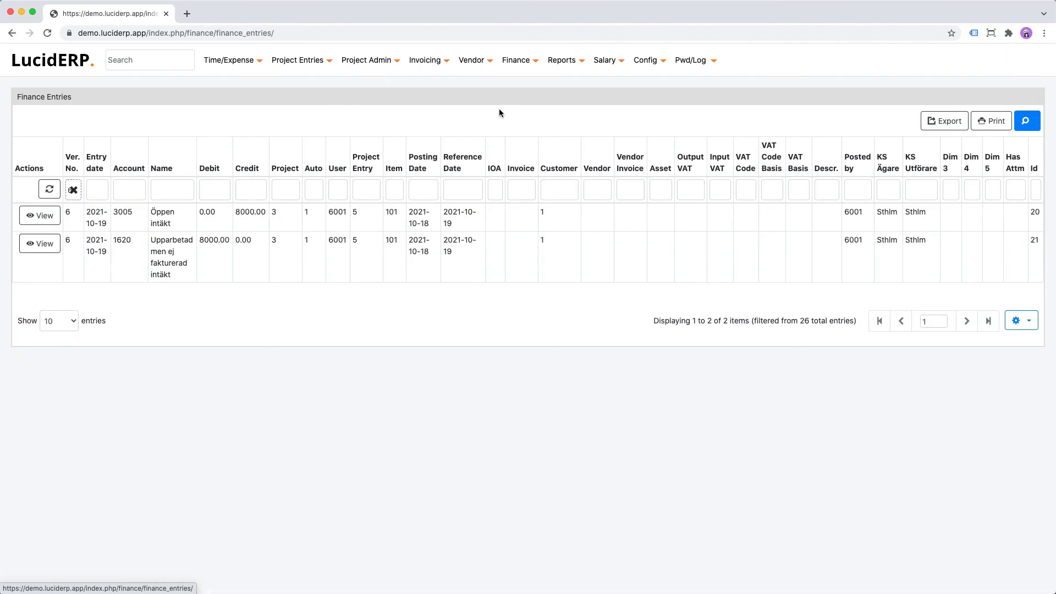
click(74, 190)
click(76, 188)
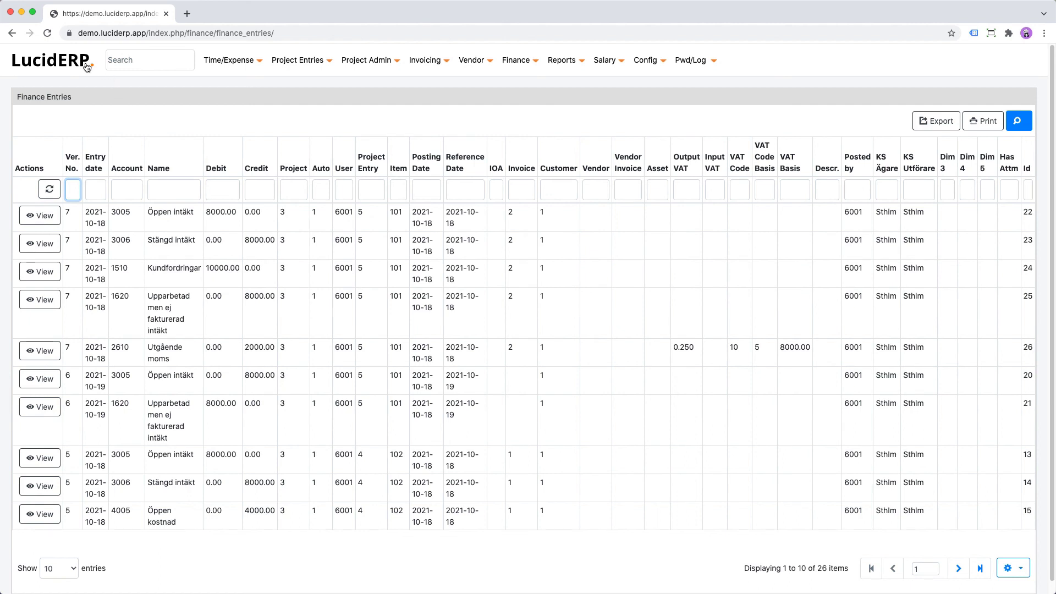
click(89, 70)
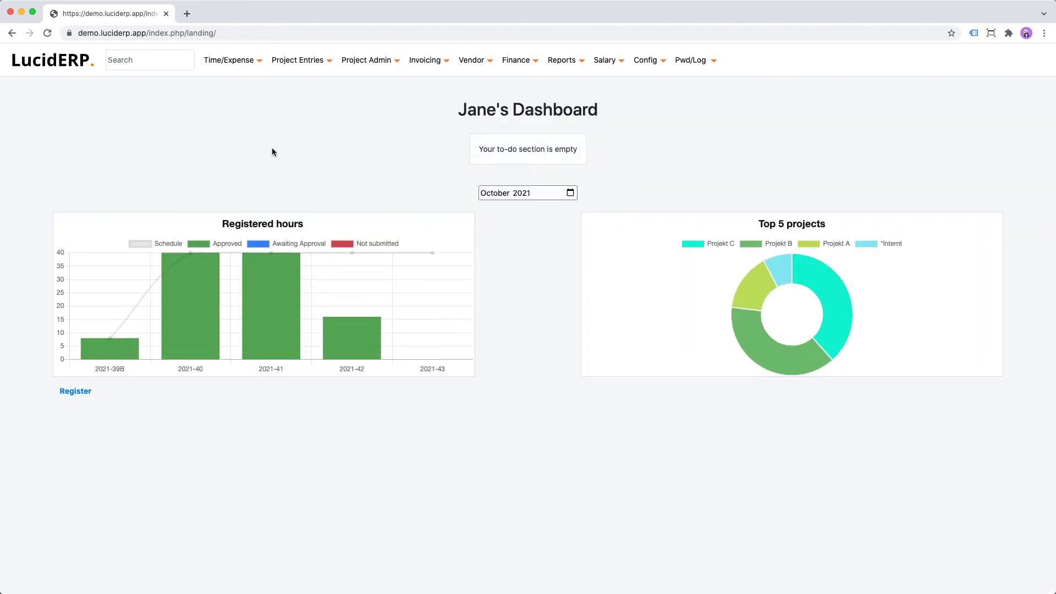